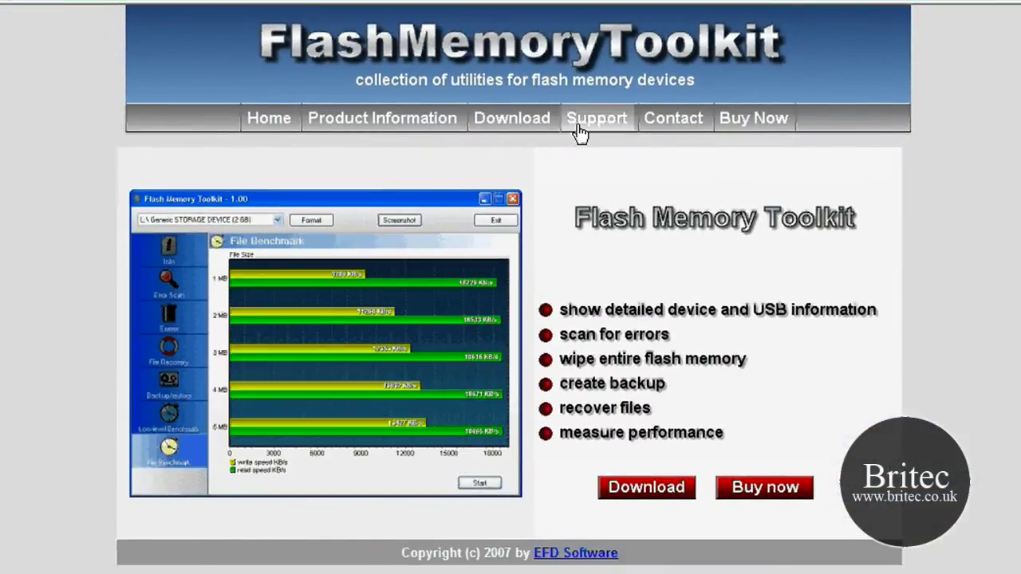
Step: Go to the website's Download page offering fmtinstall.exe, version 1.20 (766 KB)
left_click(514, 121)
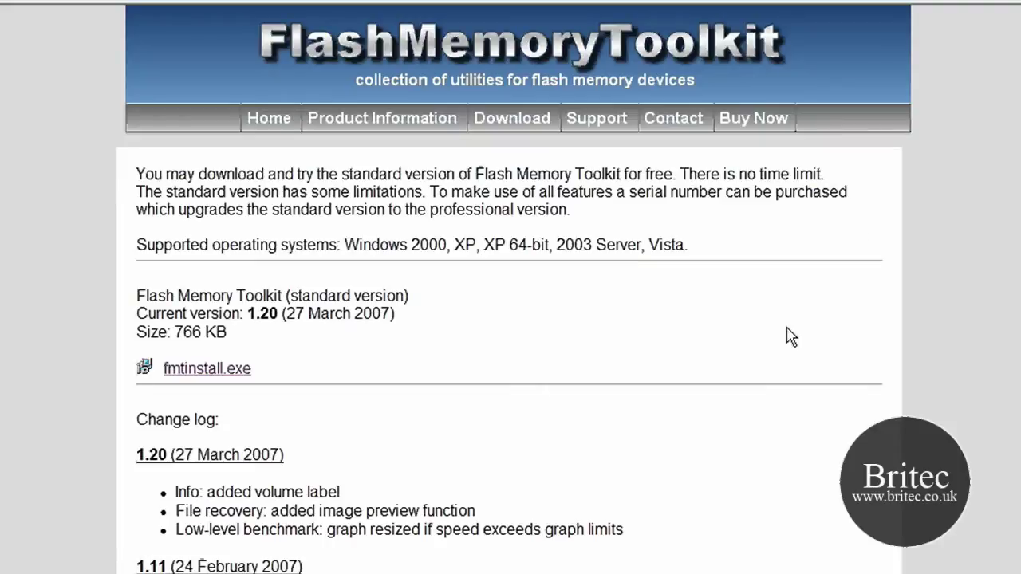
Step: Open the Buy Now order page and switch prices to US Dollar (USD 39.95)
left_click(752, 125)
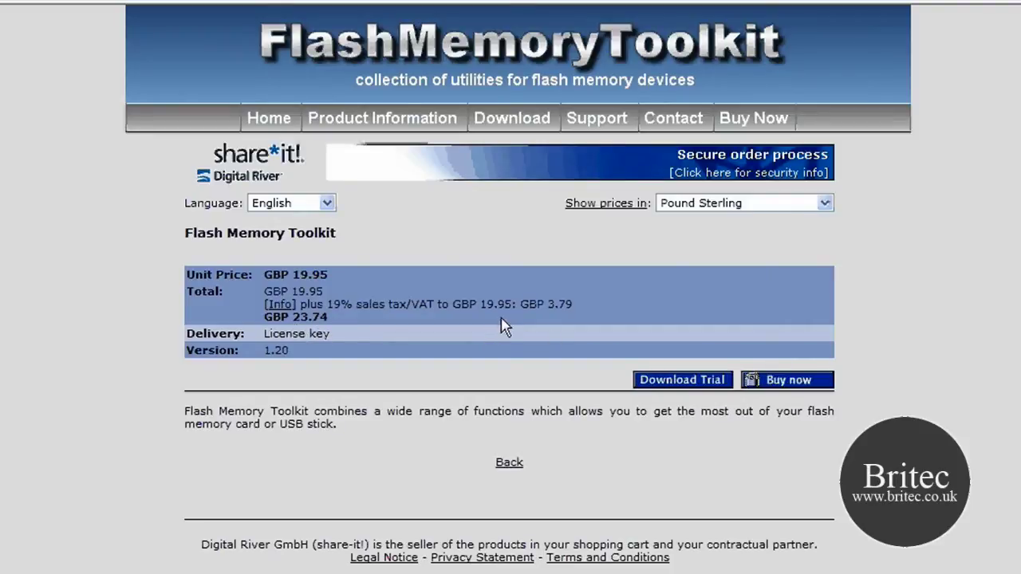
left_click(824, 204)
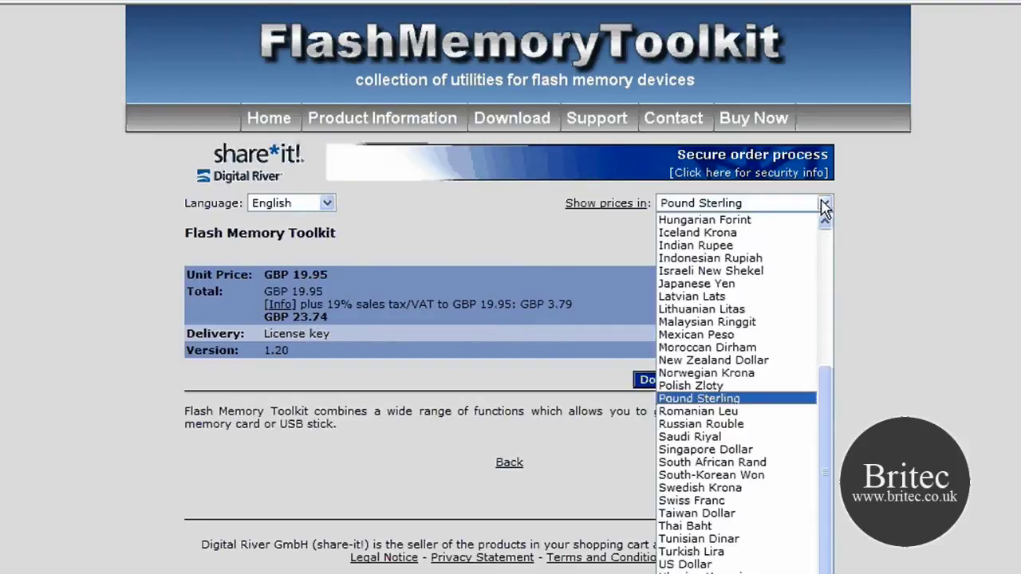
scroll(827, 353, "up", 6)
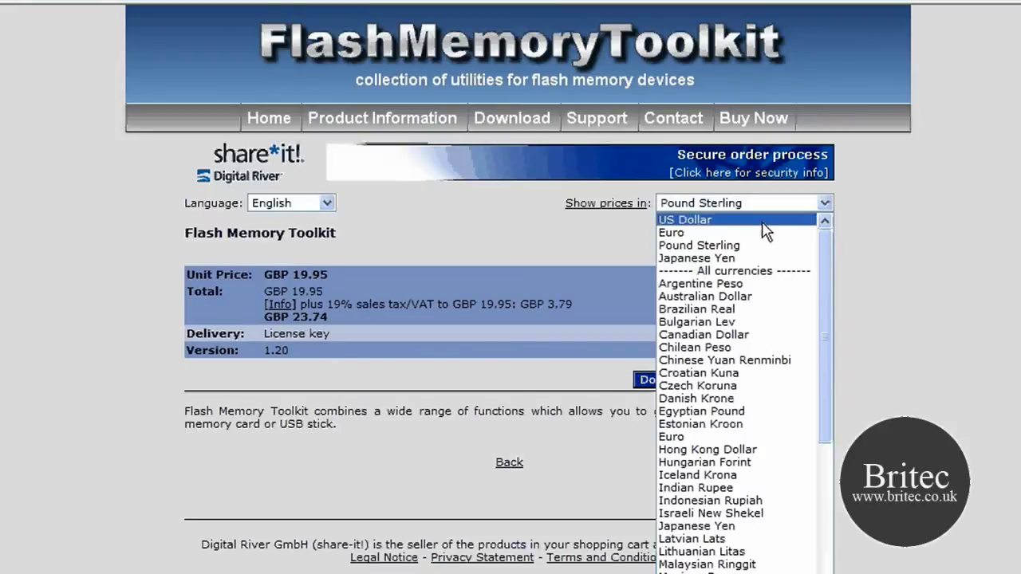
left_click(685, 220)
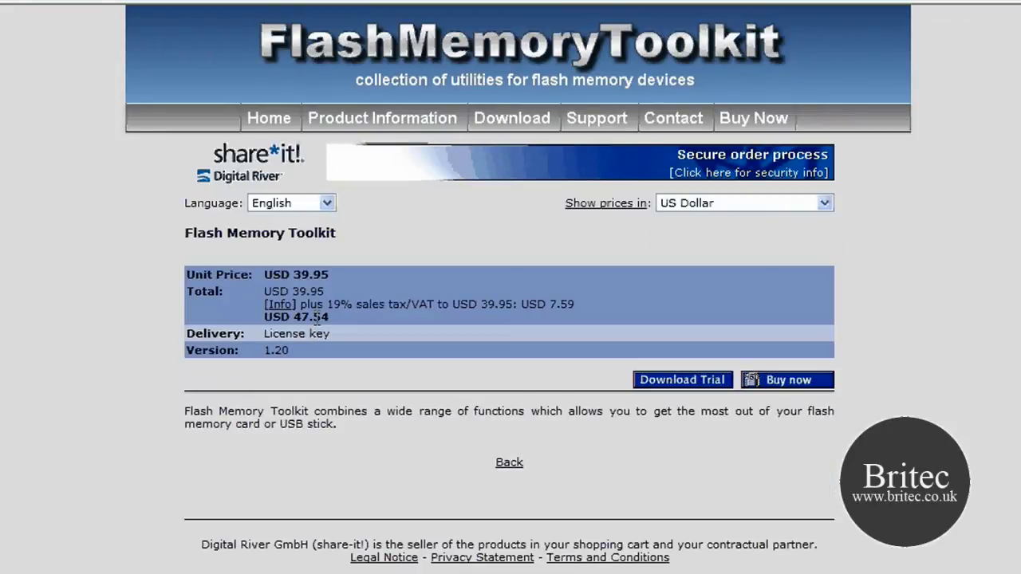
left_click(822, 204)
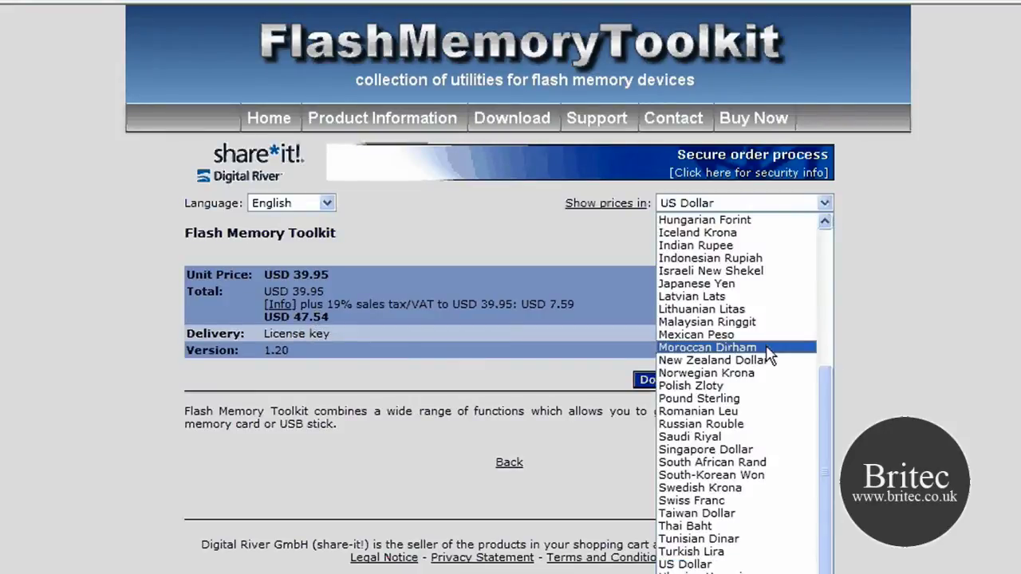
scroll(828, 436, "up", 7)
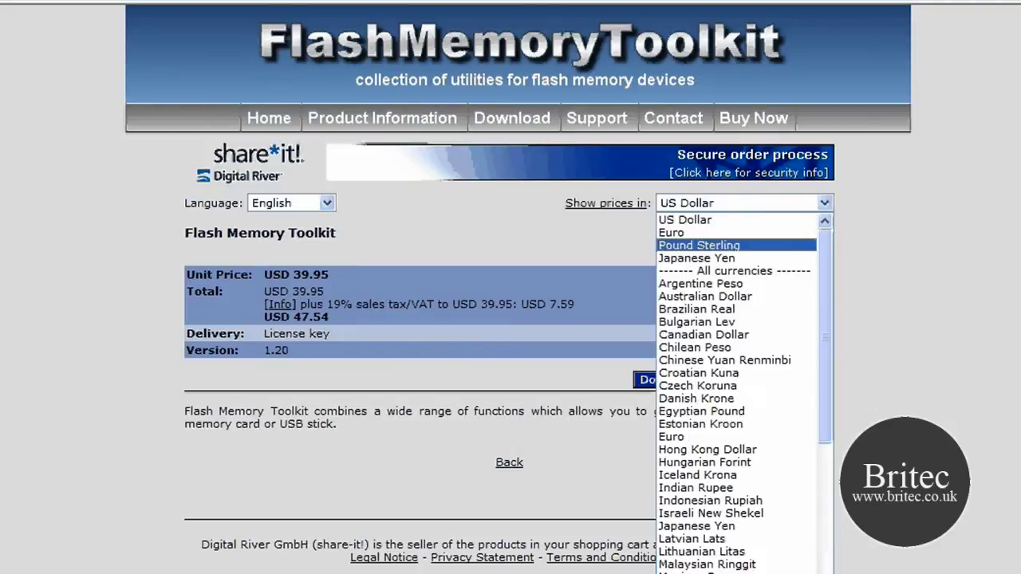
Step: Switch the prices back to Pound Sterling and browse the Product Information page
left_click(686, 237)
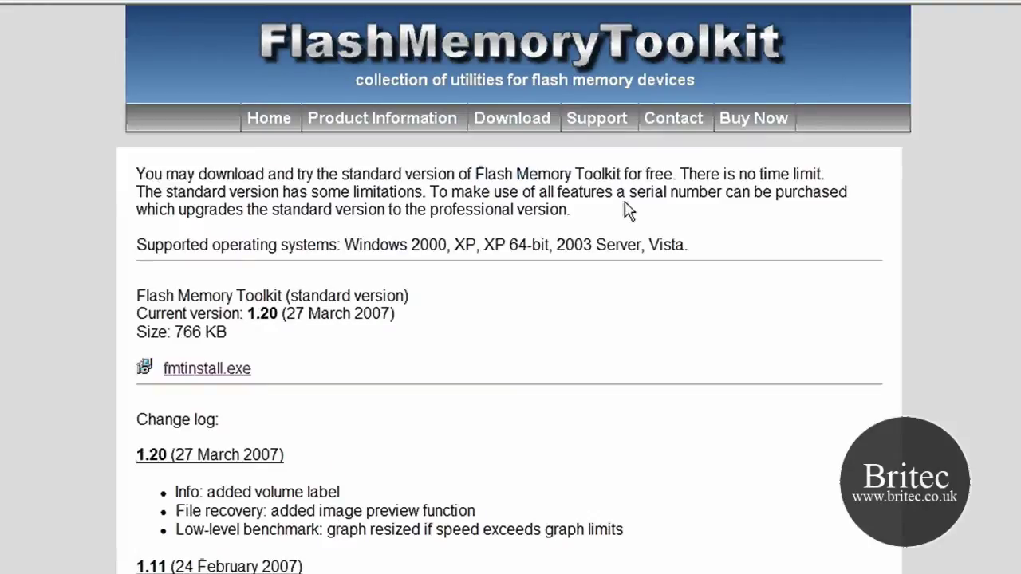
left_click(416, 128)
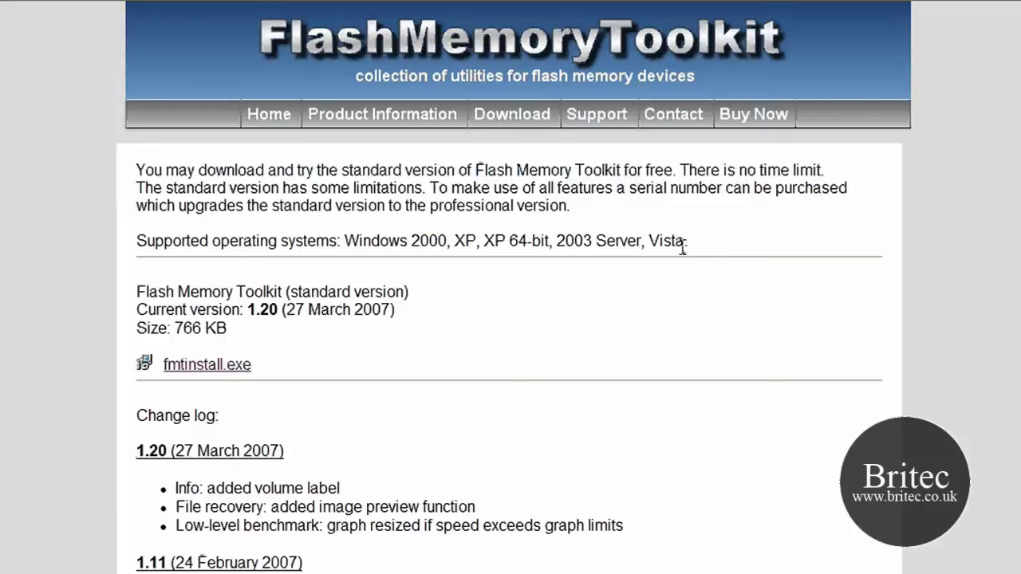
scroll(690, 255, "down", 2)
scroll(530, 431, "up", 2)
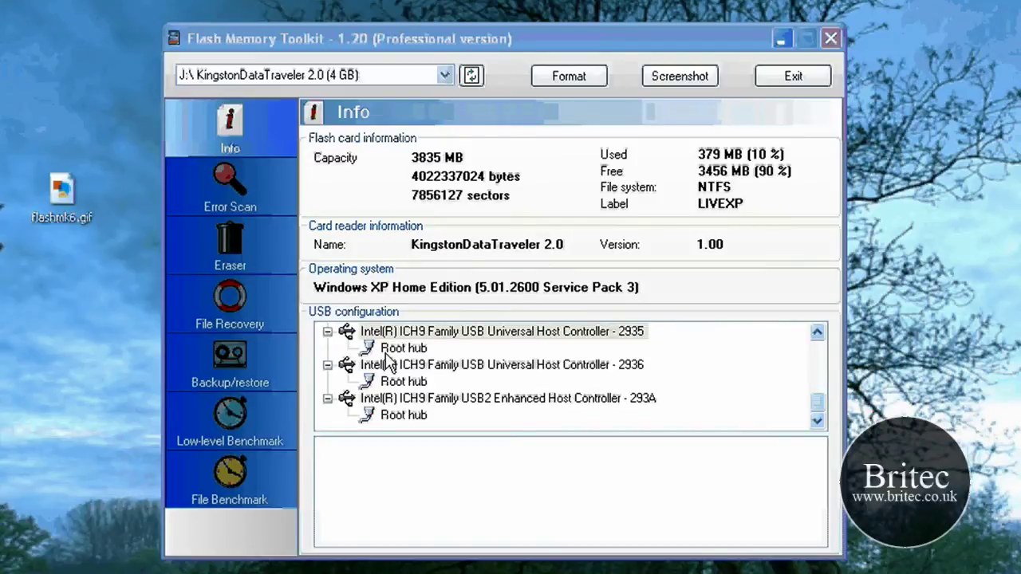
Step: Move from the Kingston drive's Info page to Error Scan, set to a 1-pass read test
left_click(226, 192)
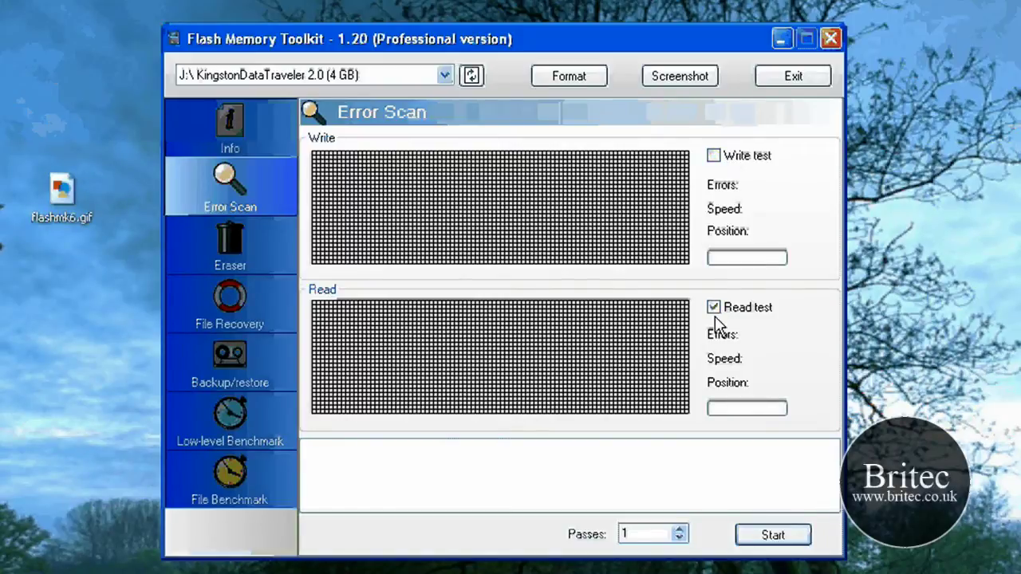
Step: Run the read scan, stop it at 9% with 0.000% errors, and leave Write test off
left_click(771, 535)
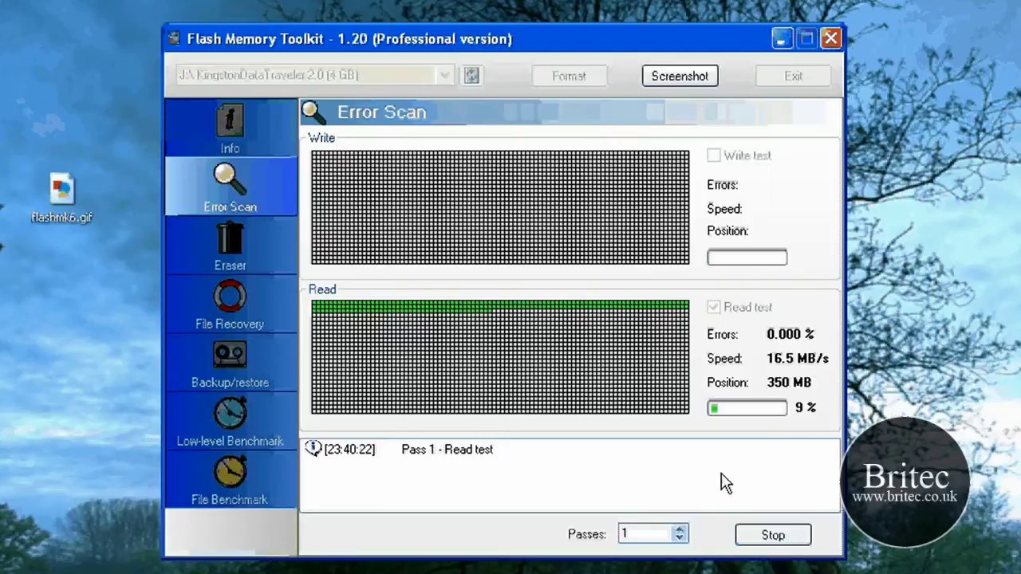
left_click(773, 535)
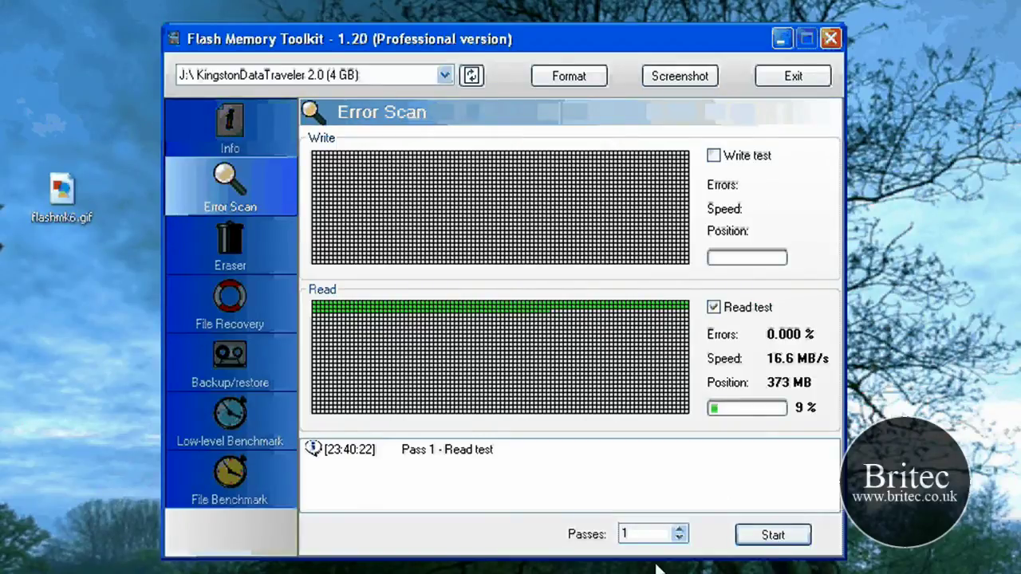
left_click(769, 541)
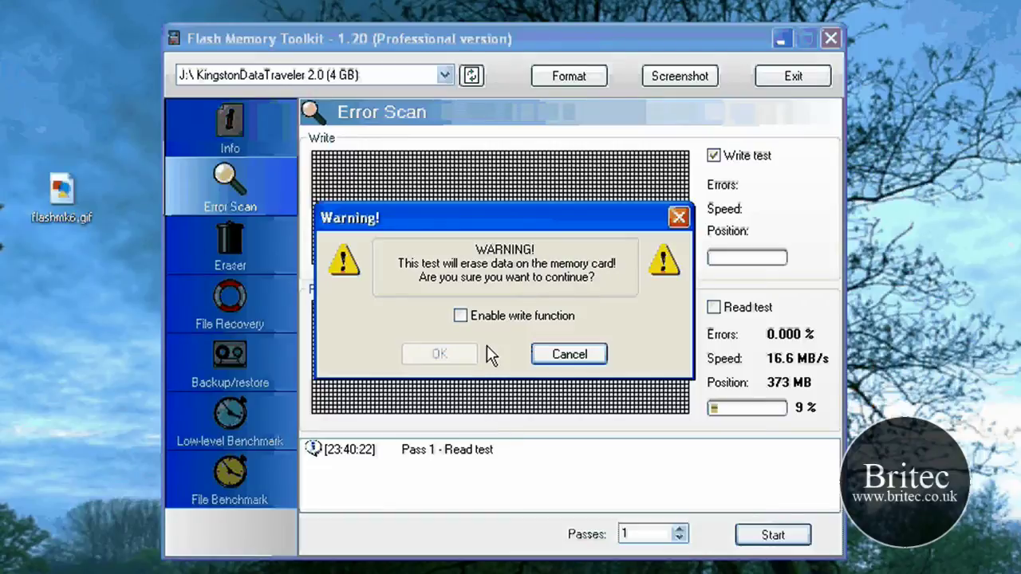
left_click(569, 354)
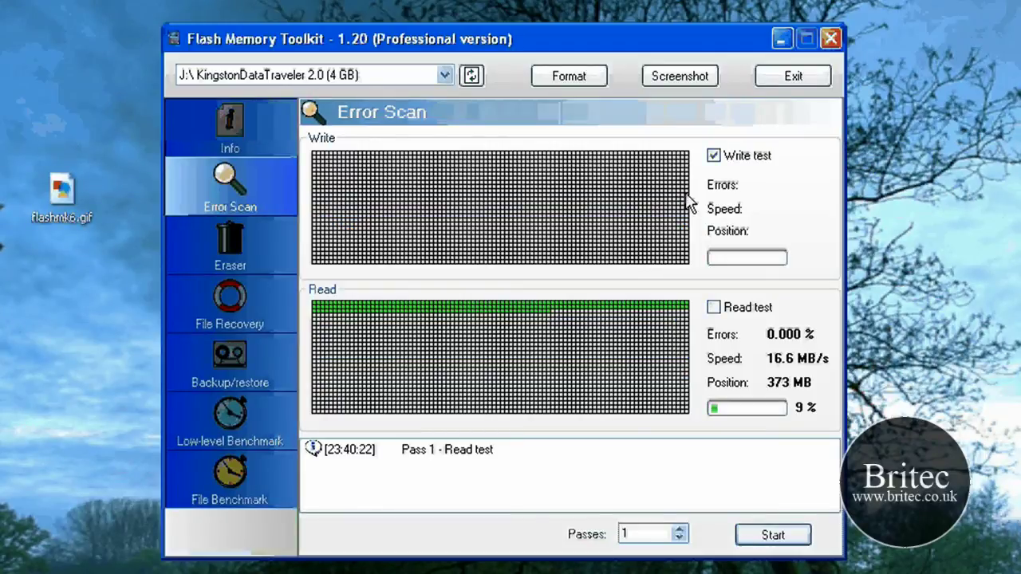
left_click(713, 156)
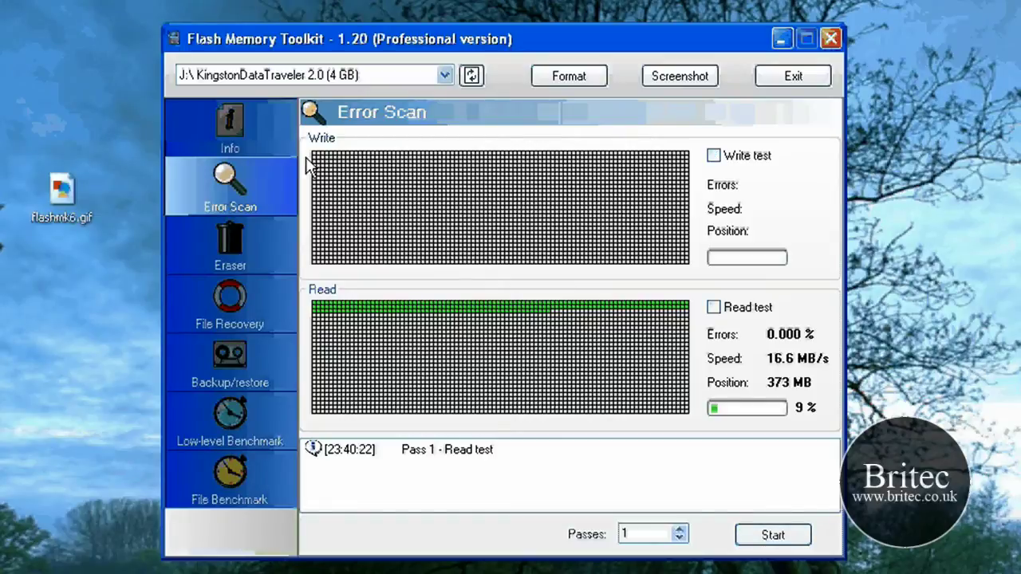
Step: Set the Eraser page to Full erase, then go to the File Recovery page
left_click(229, 243)
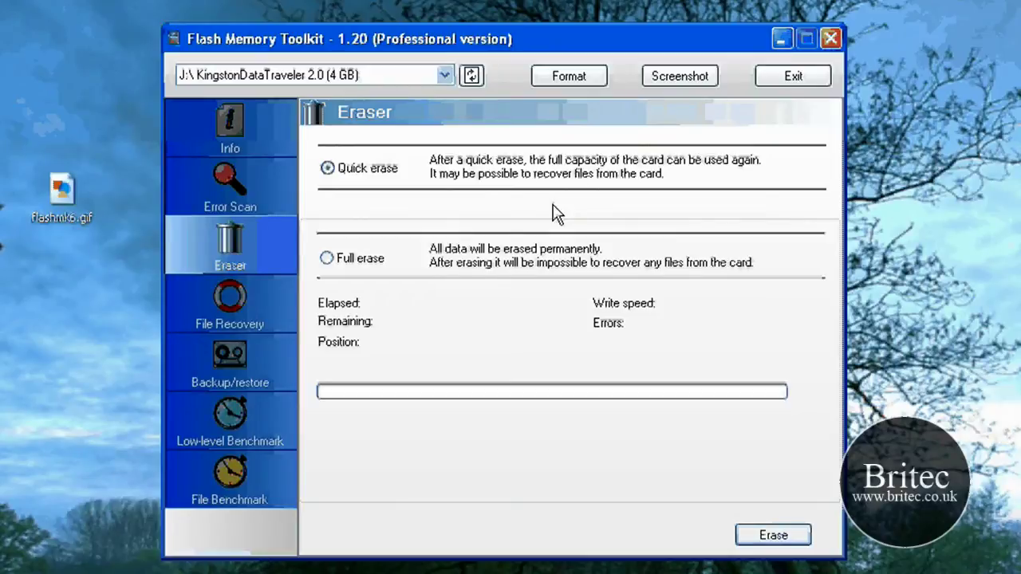
left_click(326, 258)
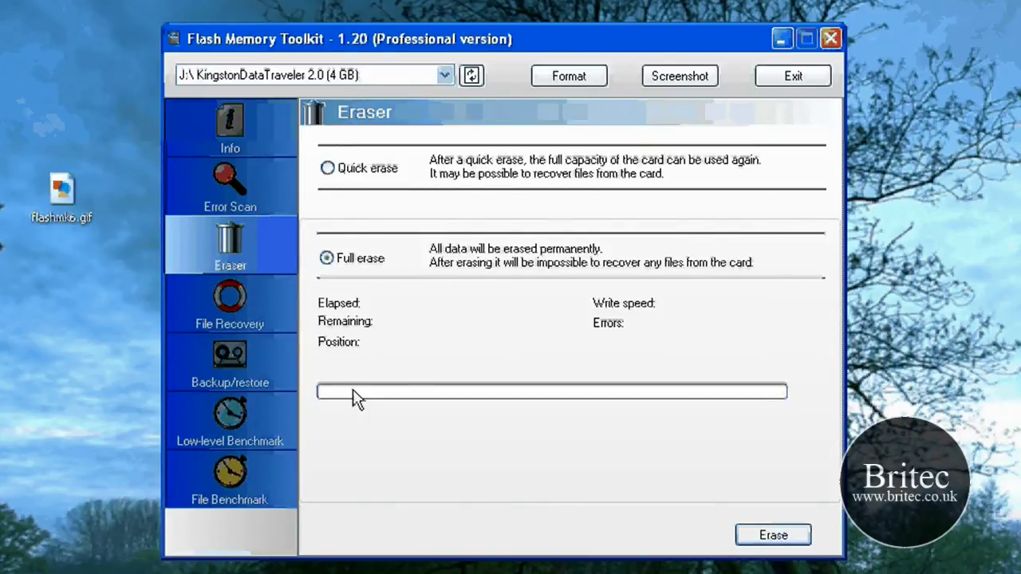
left_click(239, 307)
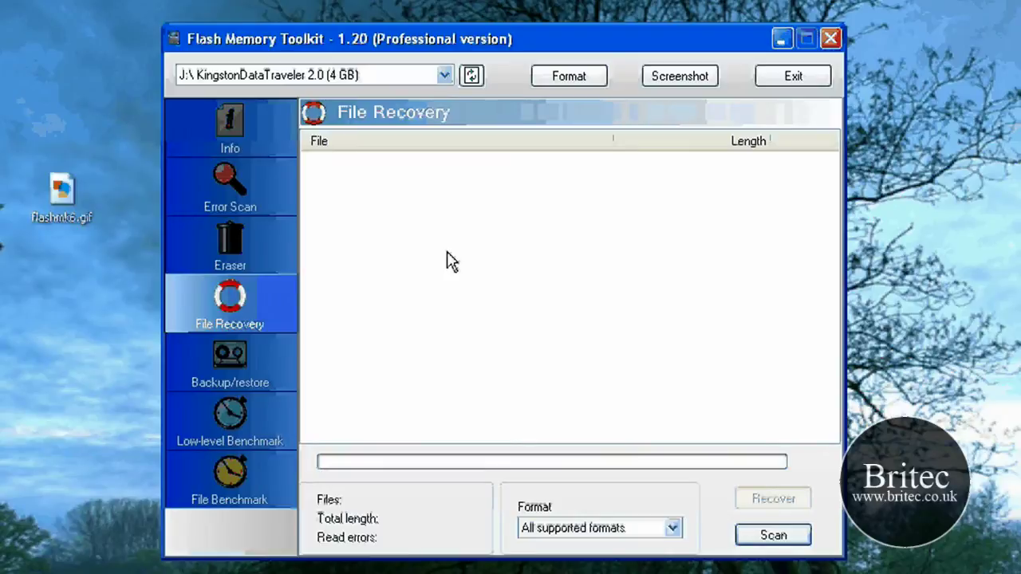
Step: Switch to the Backup/restore page for the Kingston pen drive
left_click(283, 381)
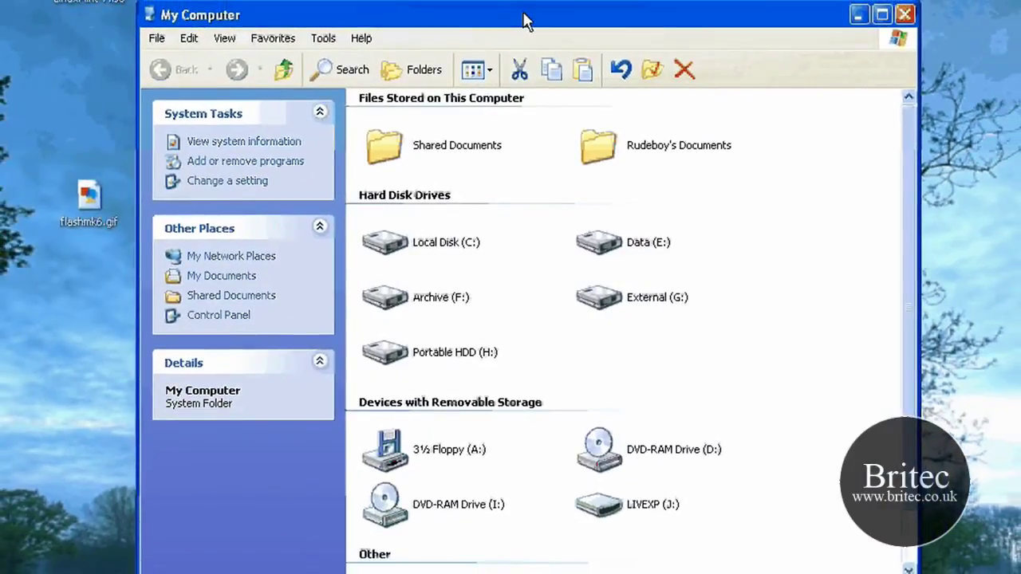
Step: Browse LIVEXP (J:) into its ppApps and Recuva folders, then back out to all drives
double_click(558, 313)
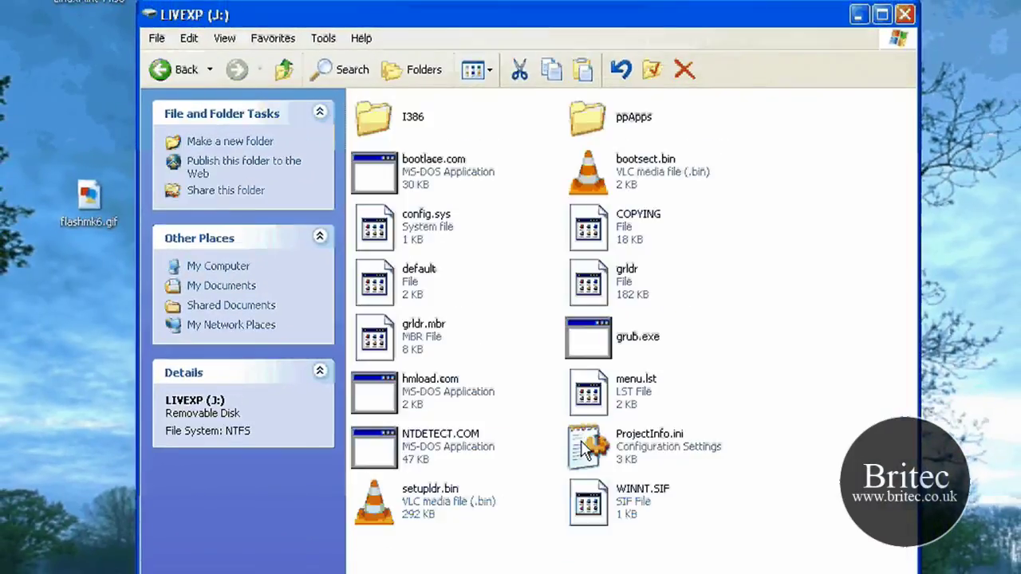
double_click(597, 123)
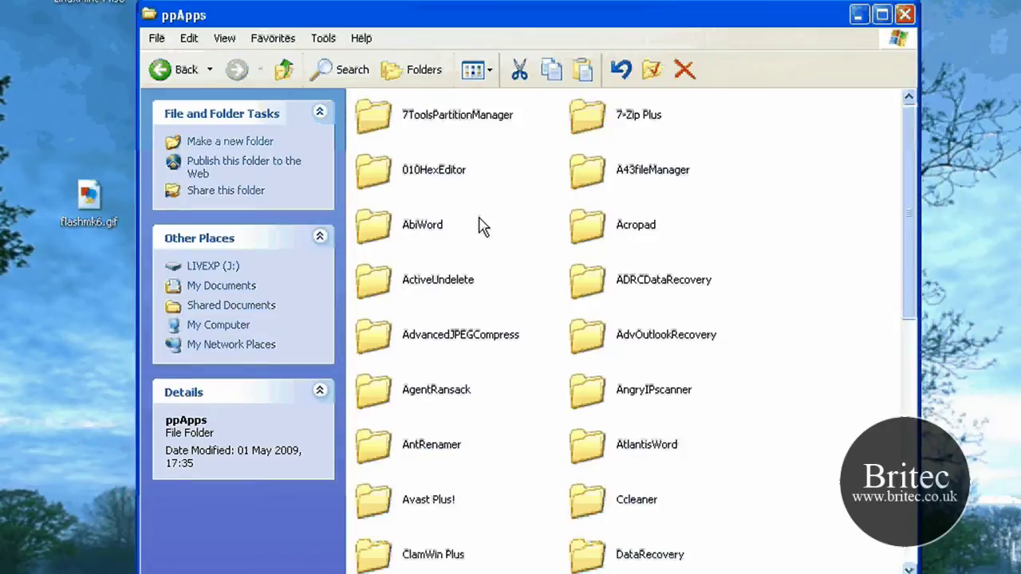
scroll(553, 441, "down", 5)
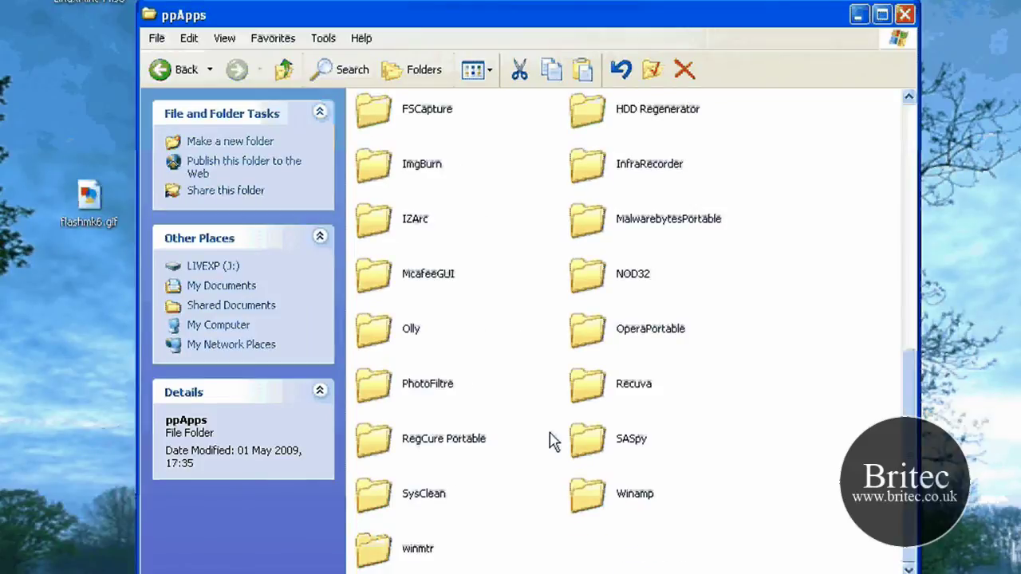
double_click(588, 385)
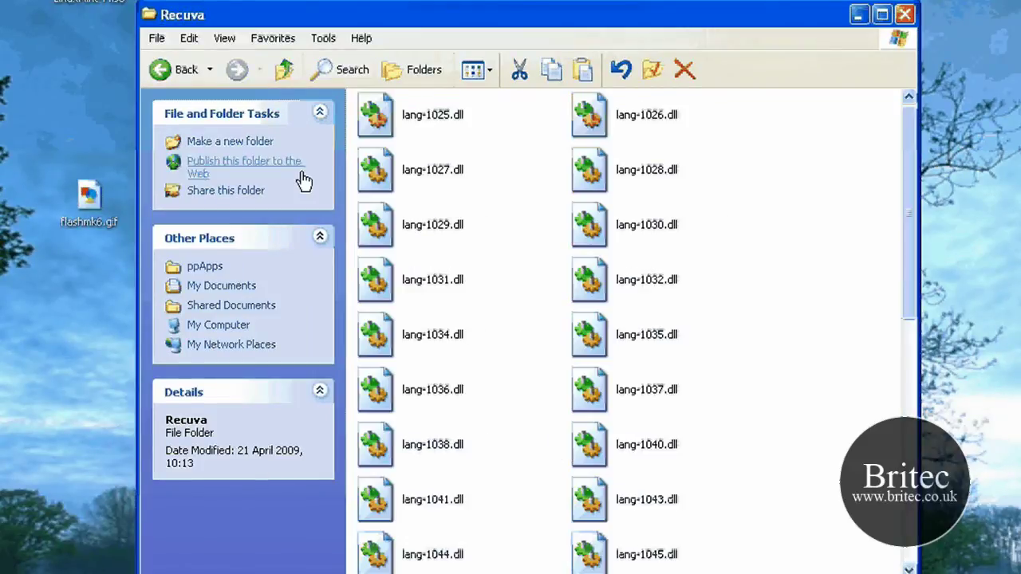
scroll(304, 180, "down", 5)
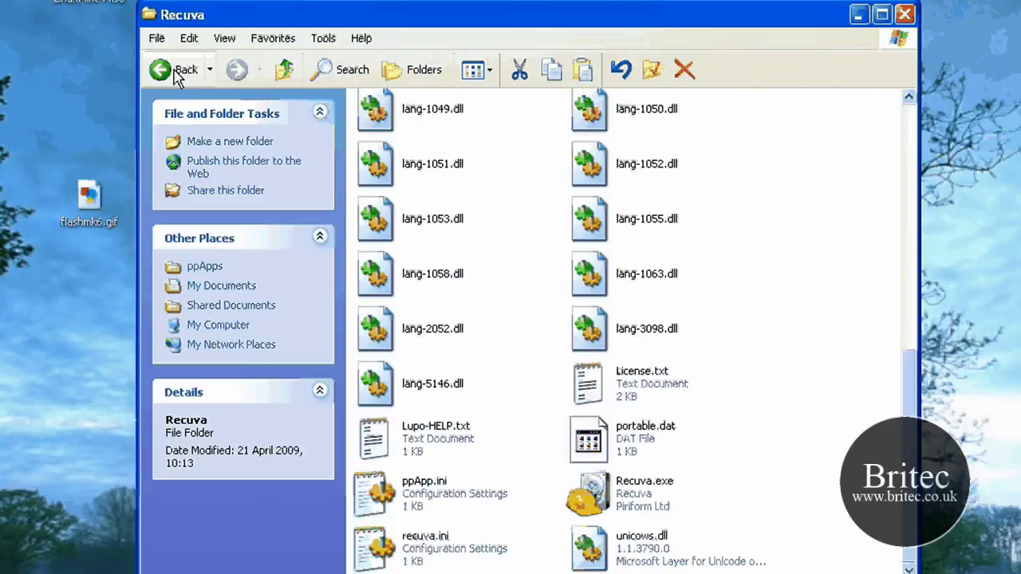
double_click(177, 74)
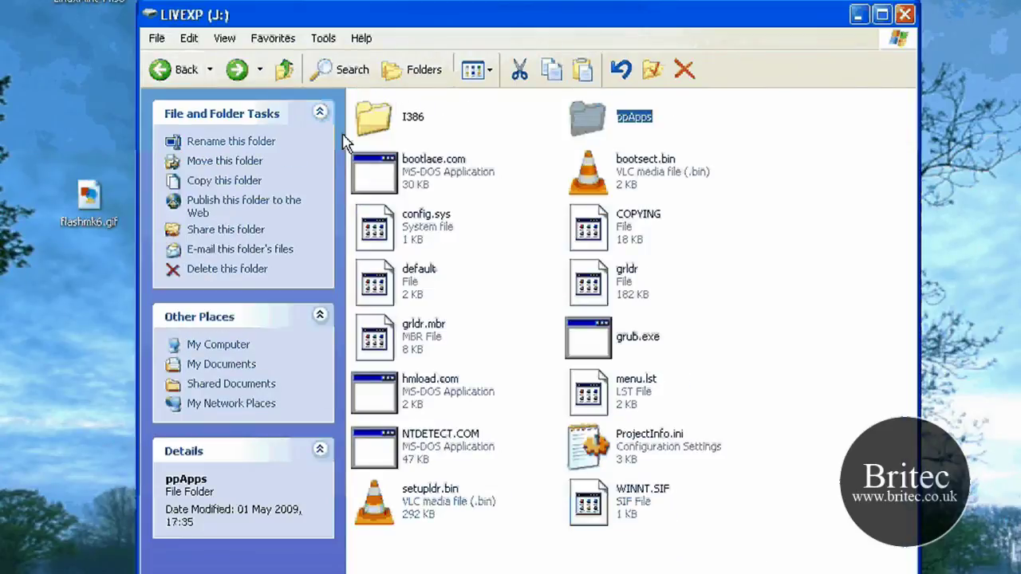
left_click(180, 73)
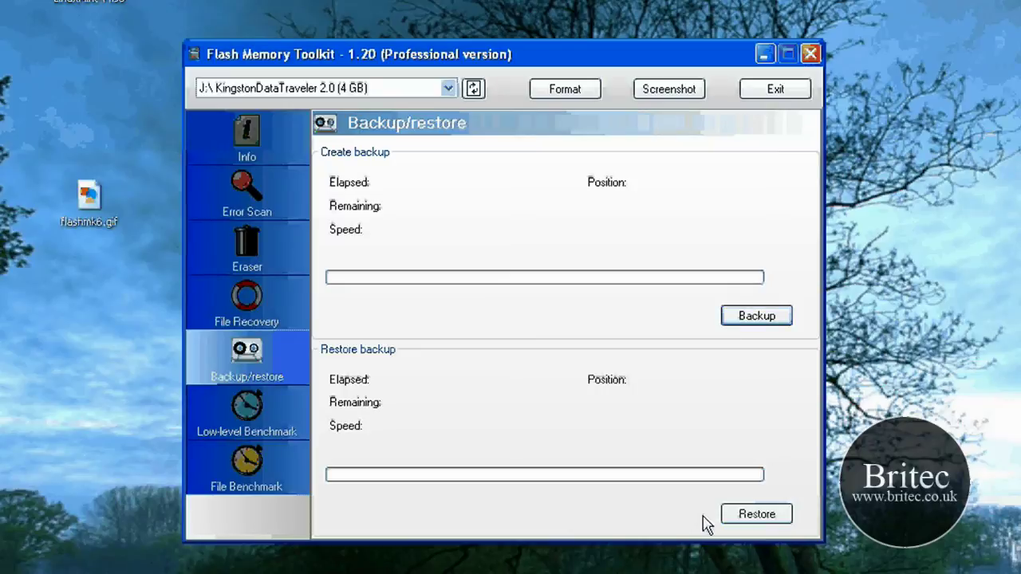
left_click(247, 410)
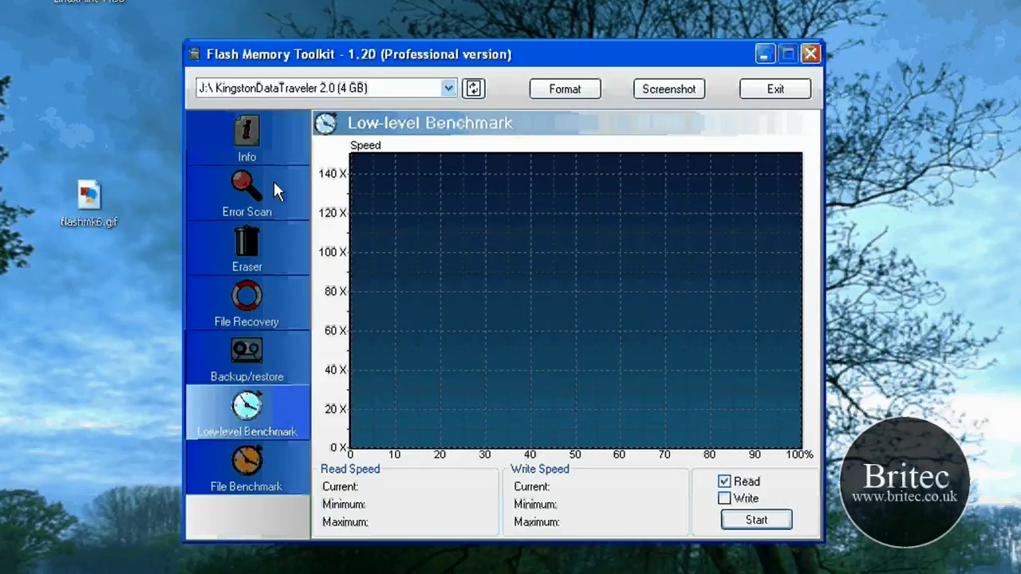
left_click(242, 482)
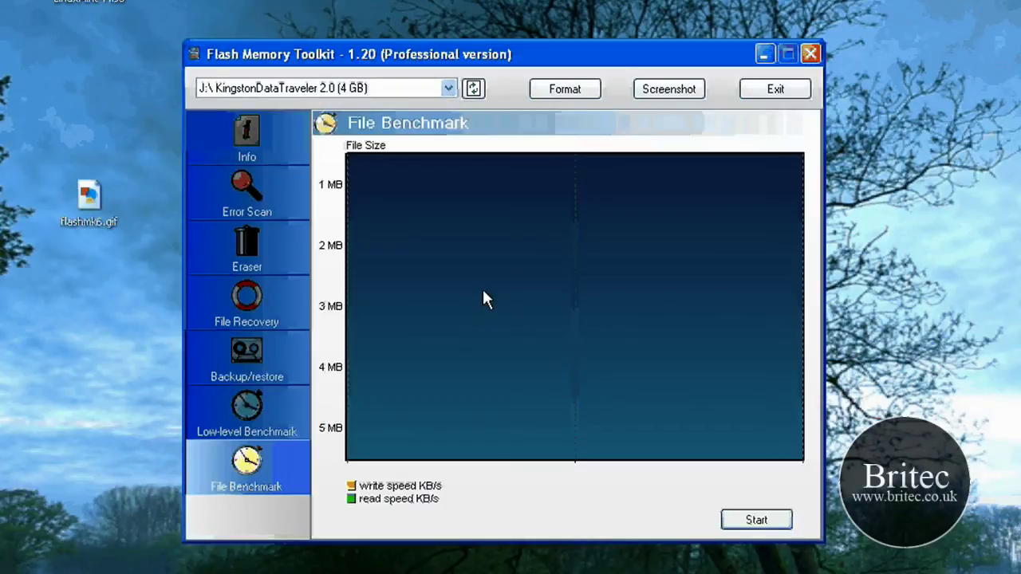
left_click(247, 137)
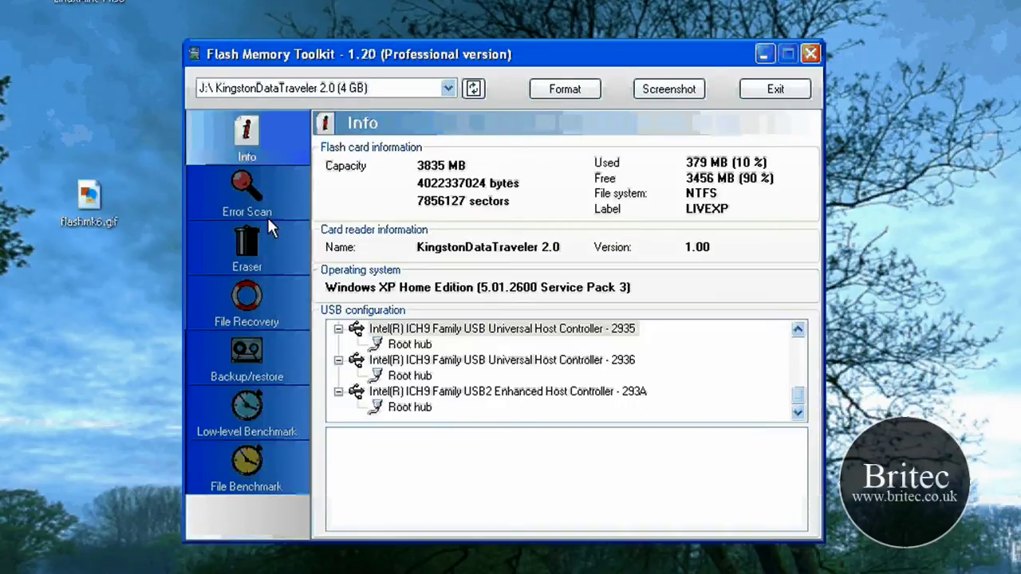
left_click(252, 256)
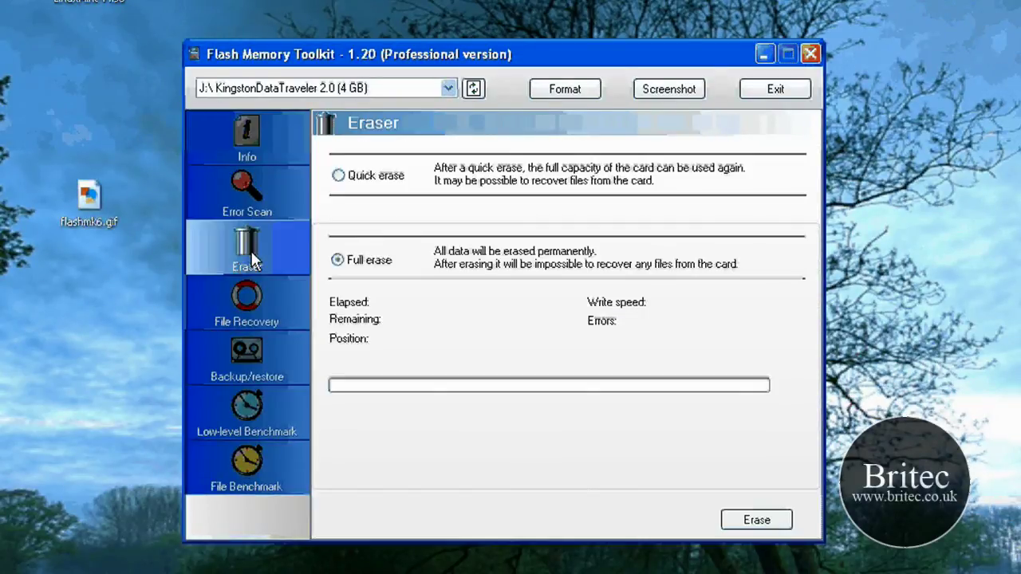
left_click(249, 317)
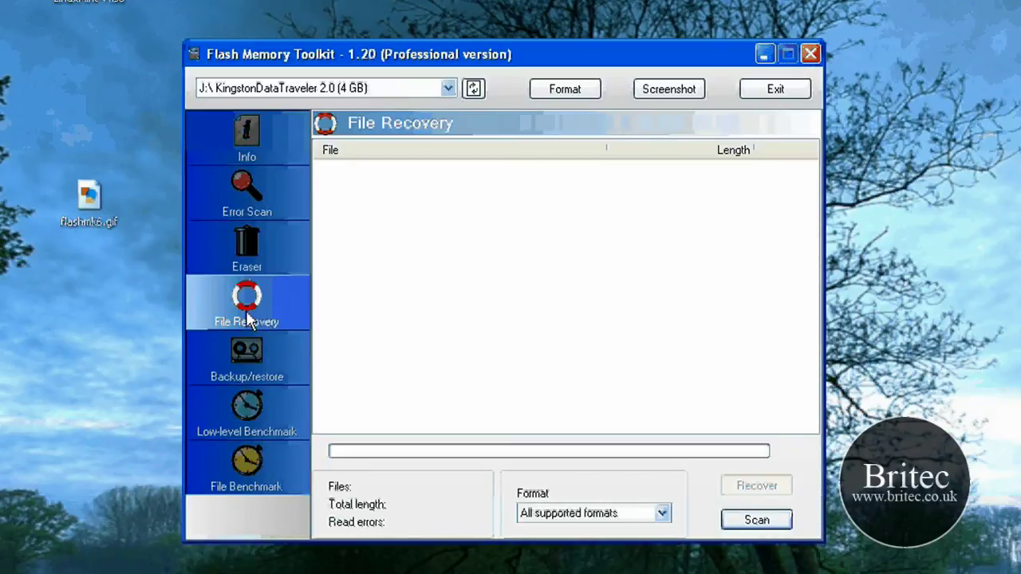
left_click(249, 370)
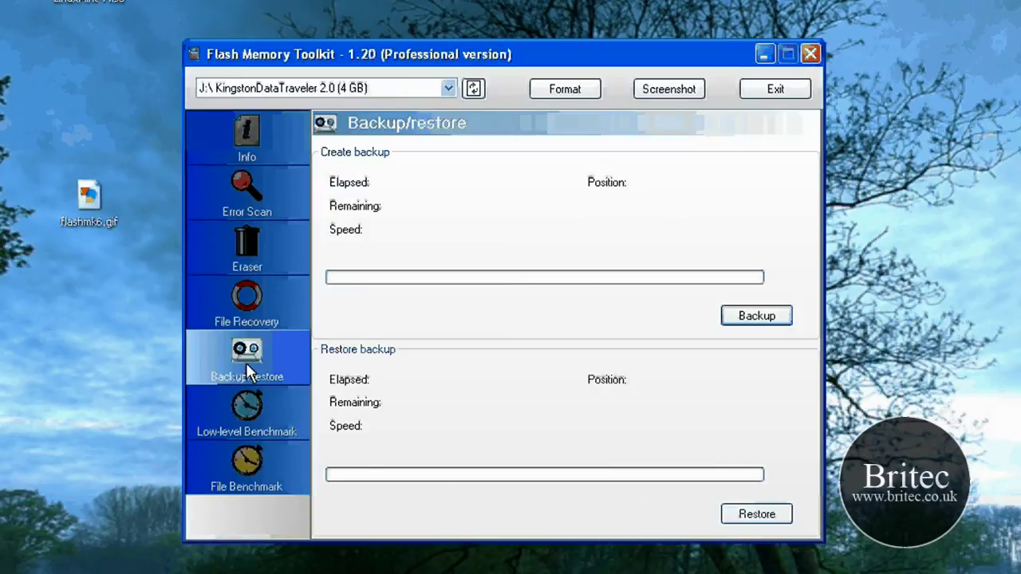